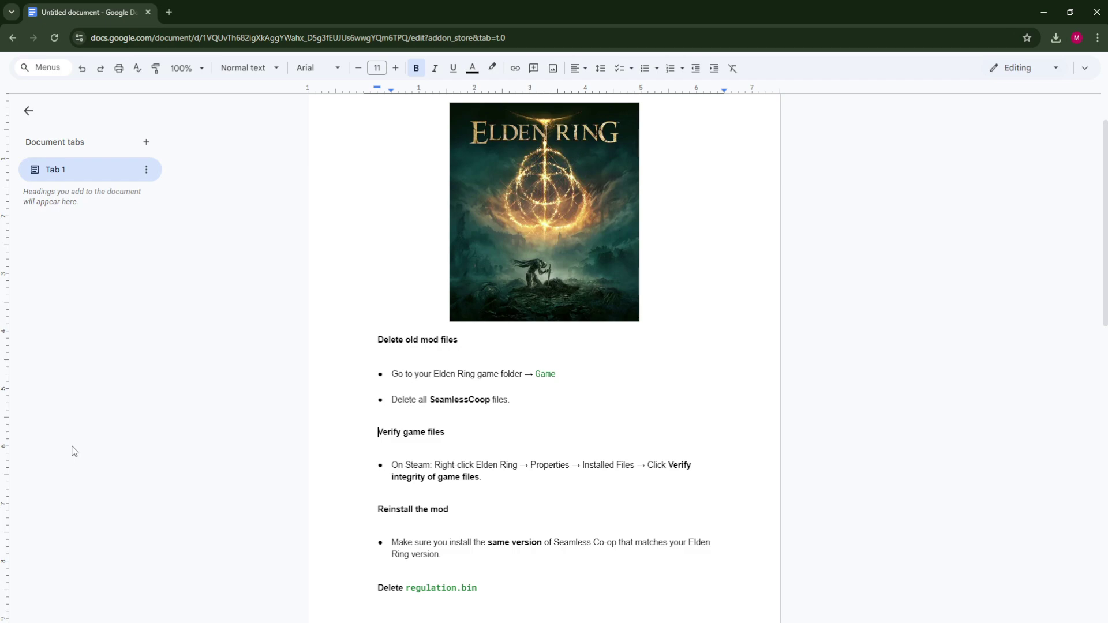
{"action": "left_click", "coordinate": [499, 447]}
{"action": "scroll", "coordinate": [527, 362], "scroll_direction": "down", "scroll_amount": 3}
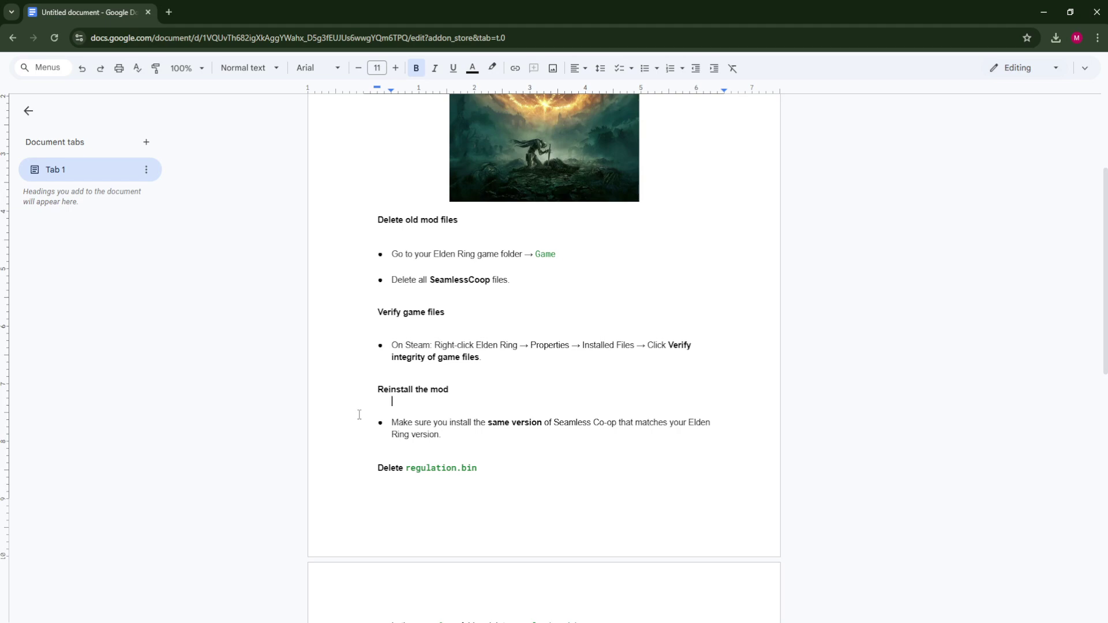
{"action": "scroll", "coordinate": [360, 415], "scroll_direction": "down", "scroll_amount": 2}
{"action": "scroll", "coordinate": [381, 373], "scroll_direction": "down", "scroll_amount": 2}
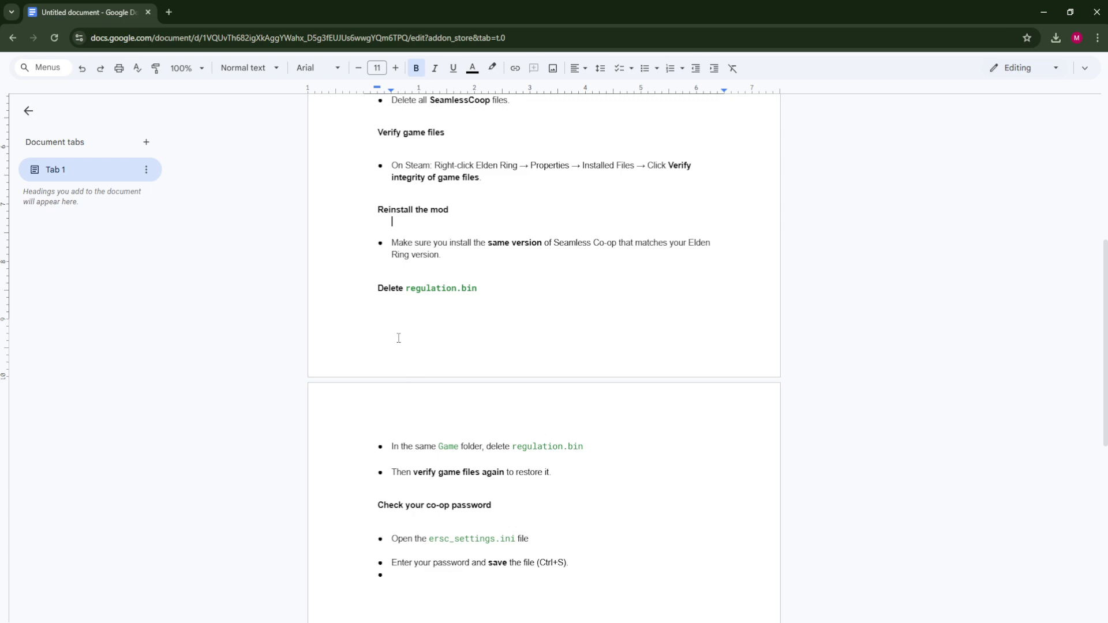
{"action": "scroll", "coordinate": [412, 370], "scroll_direction": "down", "scroll_amount": 2}
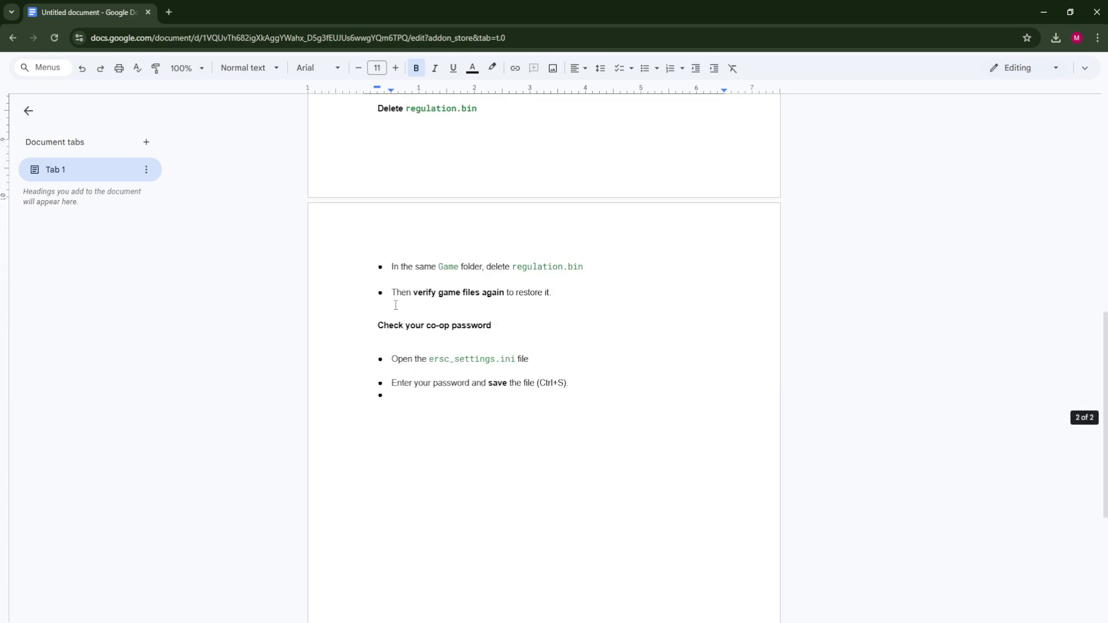
{"action": "scroll", "coordinate": [395, 304], "scroll_direction": "up", "scroll_amount": 1}
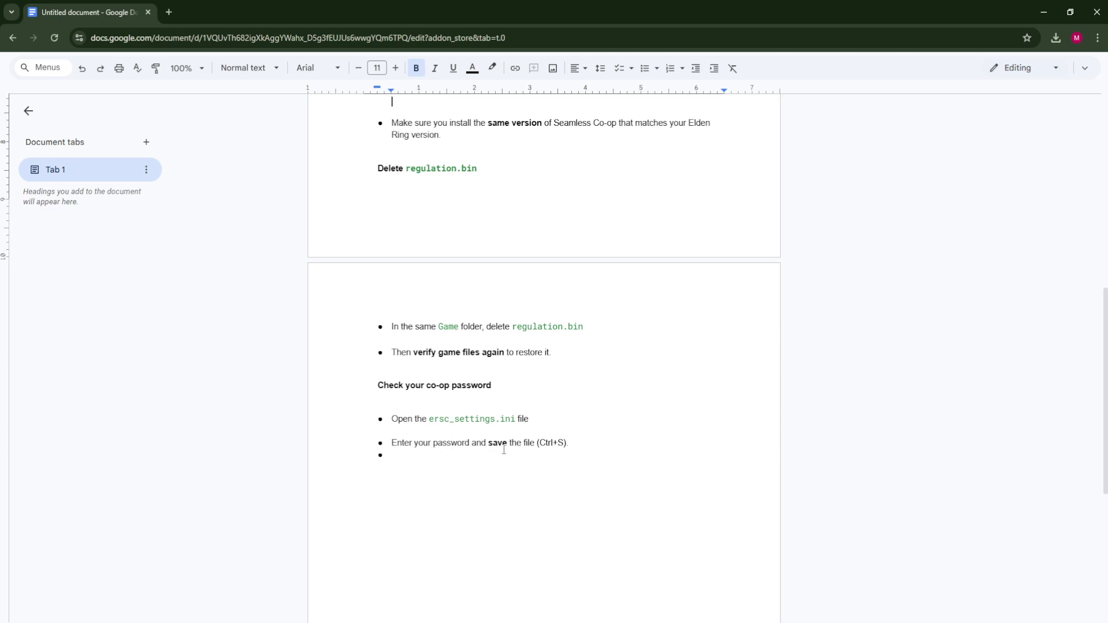
{"action": "scroll", "coordinate": [617, 483], "scroll_direction": "up", "scroll_amount": 6}
{"action": "scroll", "coordinate": [617, 483], "scroll_direction": "up", "scroll_amount": 3}
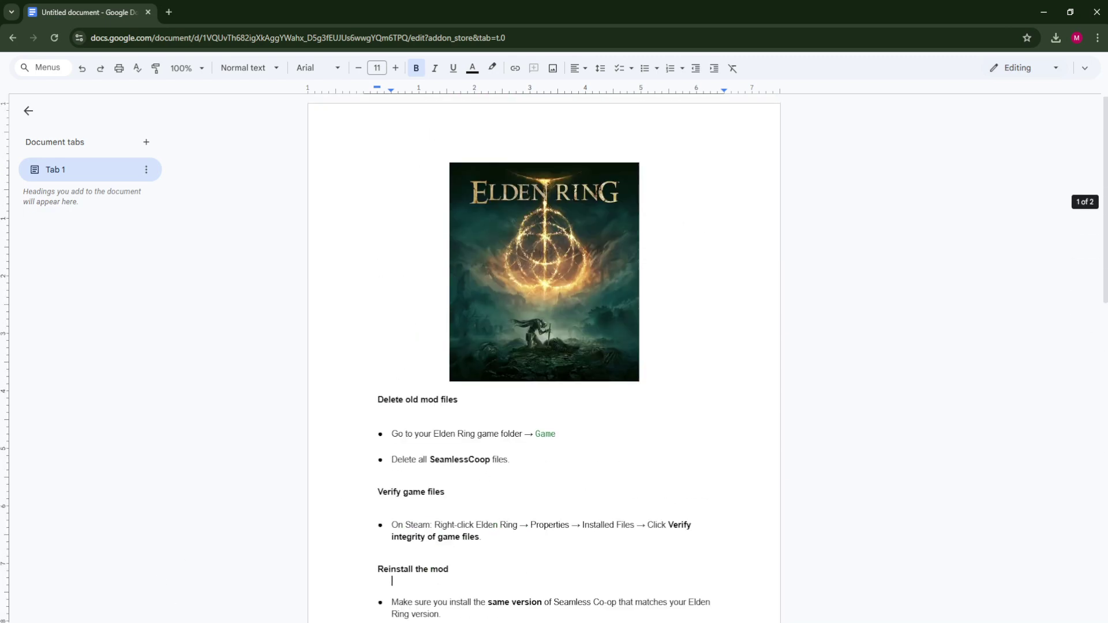